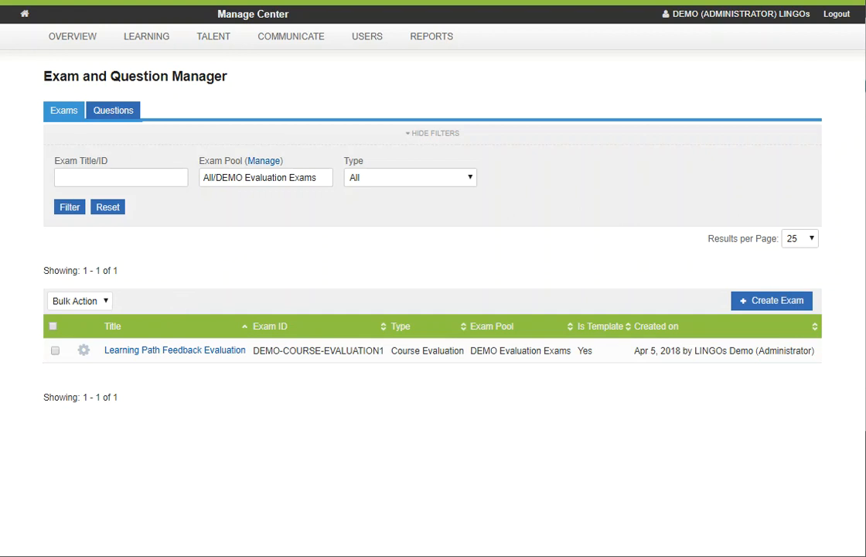
Start creating a new exam and assign it to the DEMO Evaluation Exams pool
mouse_move(755, 293)
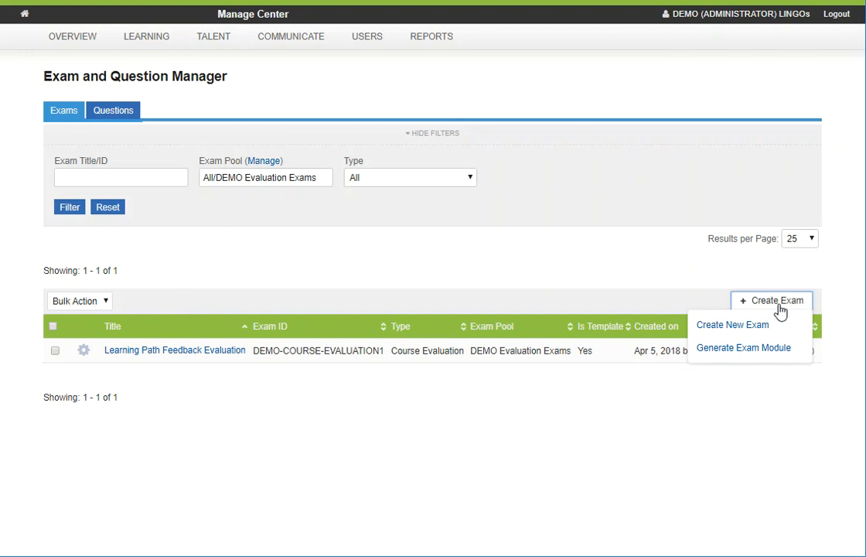
left_click(746, 335)
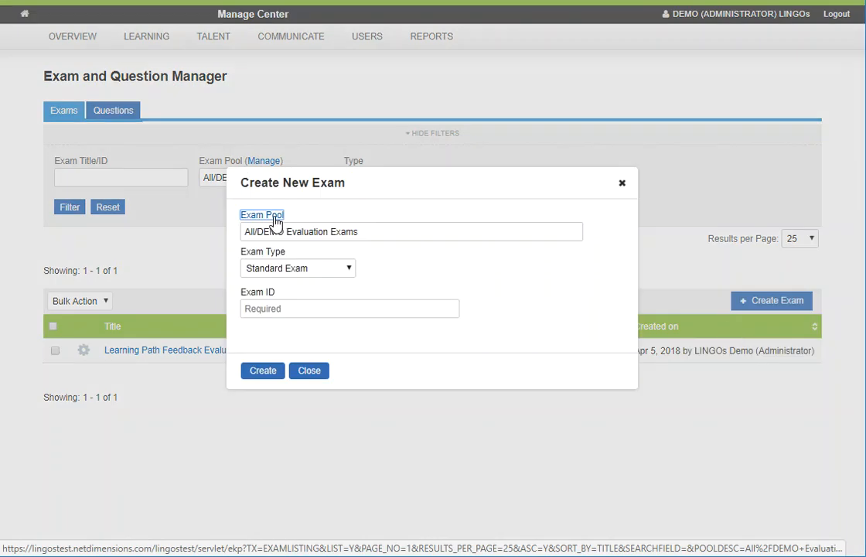
left_click(277, 219)
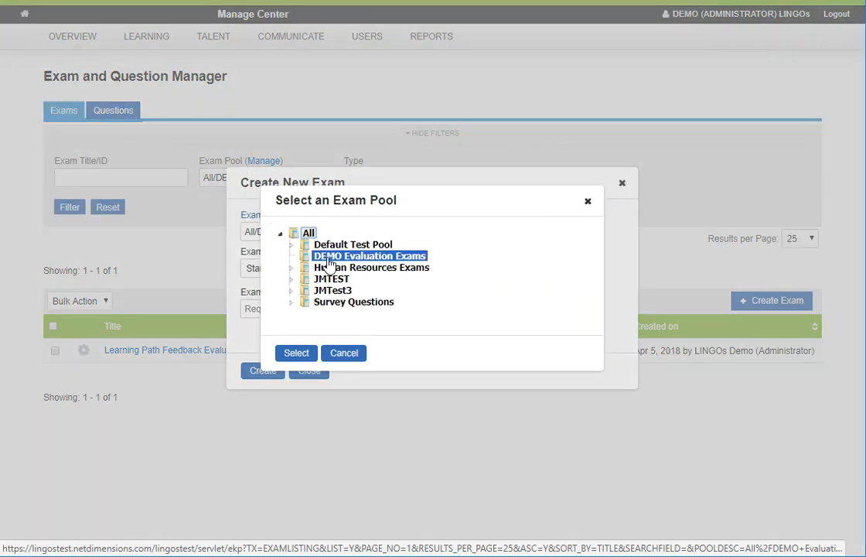
left_click(298, 354)
Set the exam type to Course Evaluation and the exam ID to DEMO-LPFE-1, and create the exam
left_click(294, 267)
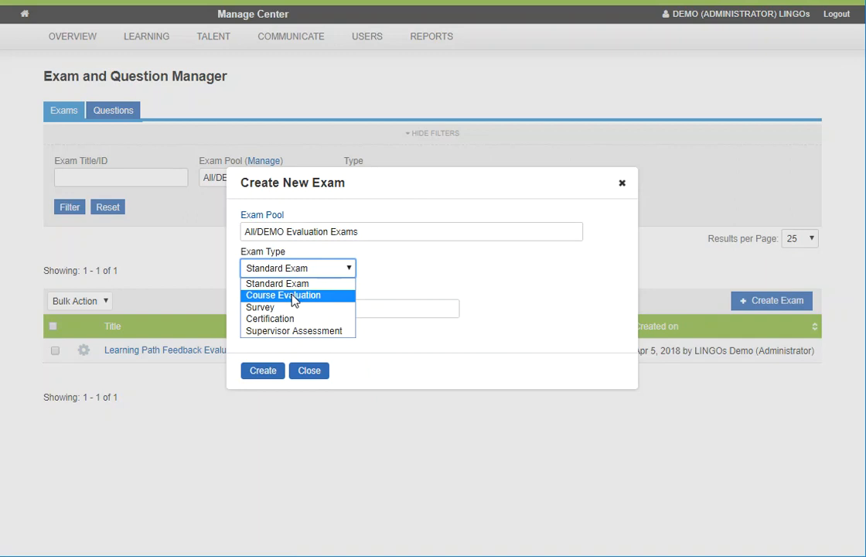
left_click(293, 300)
left_click(288, 308)
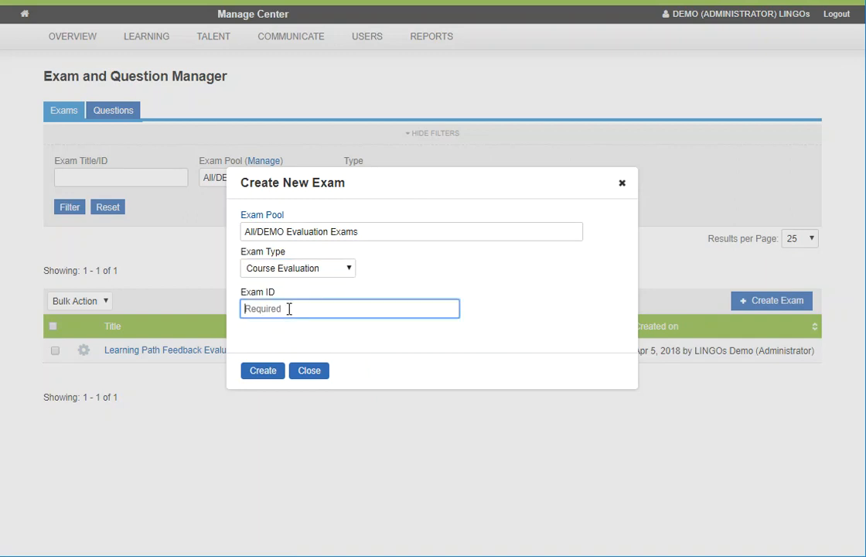
type("DEMO-")
type("LPFE-1")
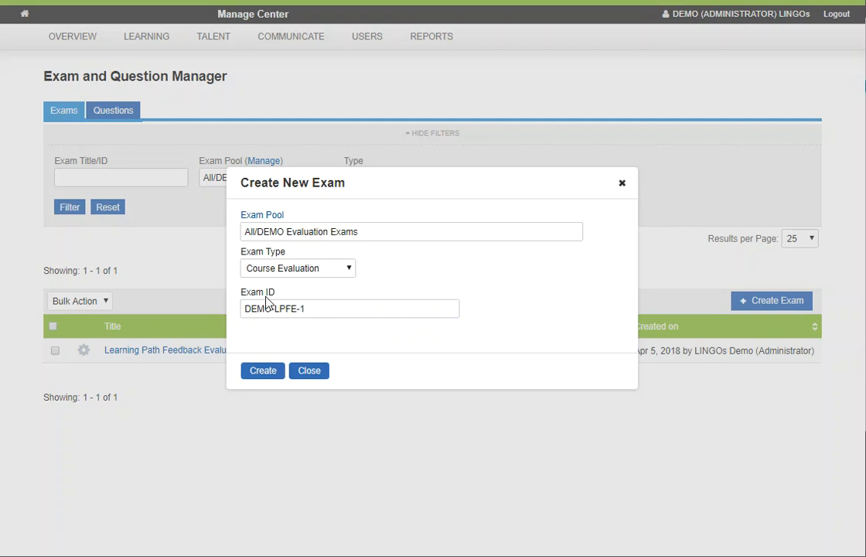
left_click(263, 371)
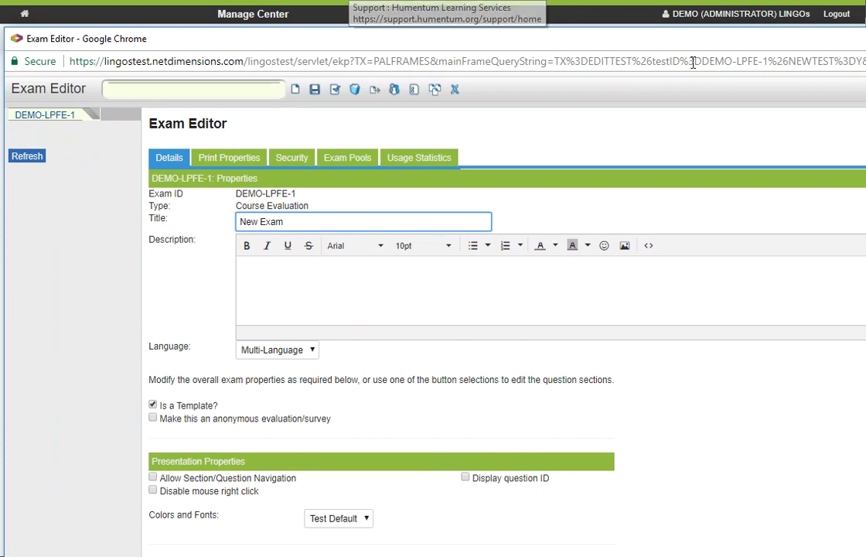
Title the exam "Learning Path Evaluation Survey", describe it with a thank-you message asking learners for feedback, and save it
left_click_drag(290, 224, 219, 213)
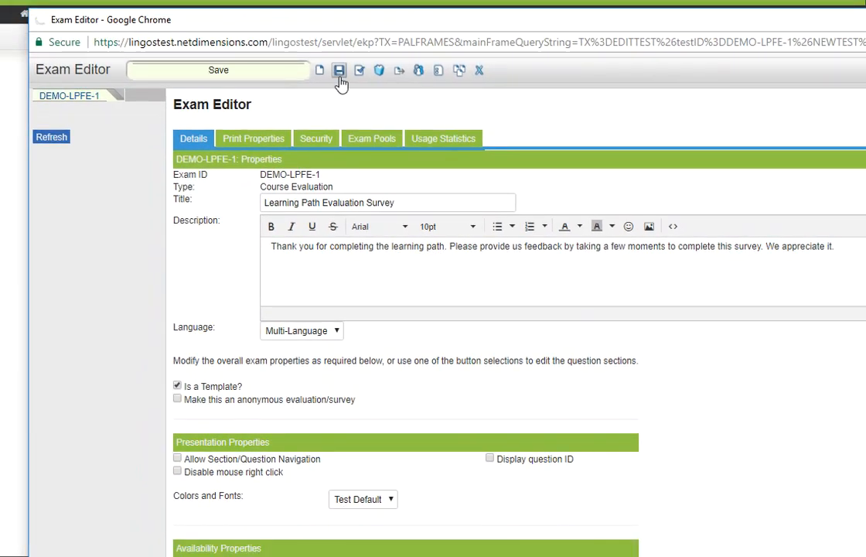
left_click(339, 78)
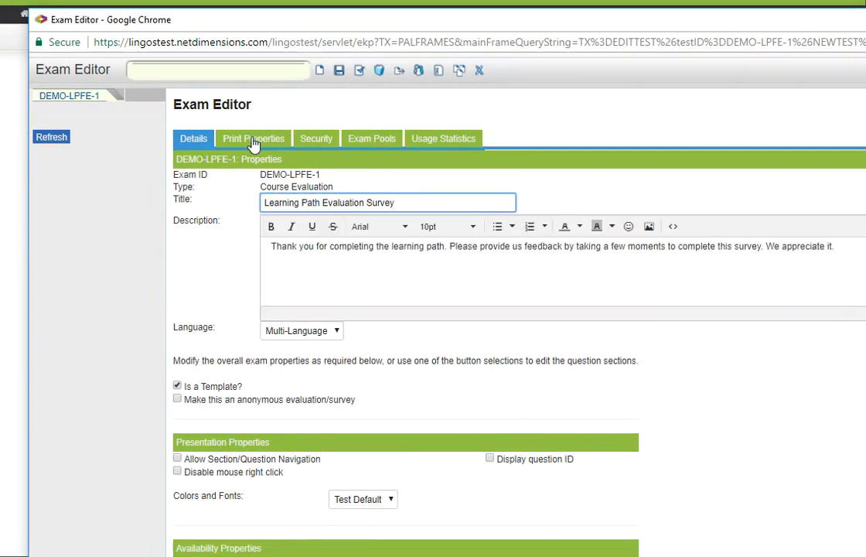
In the exam's security permissions, add an Organization criterion for unrestricted access that includes the Demo organization
left_click(254, 144)
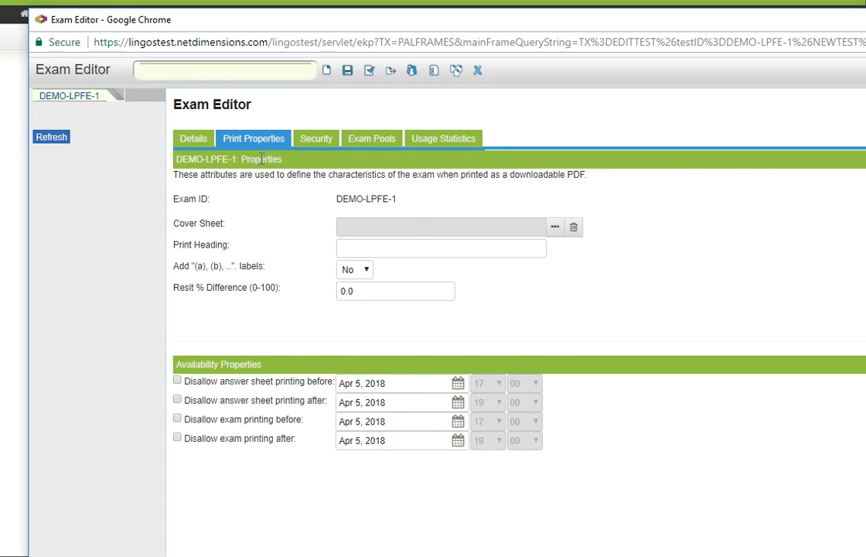
left_click(319, 145)
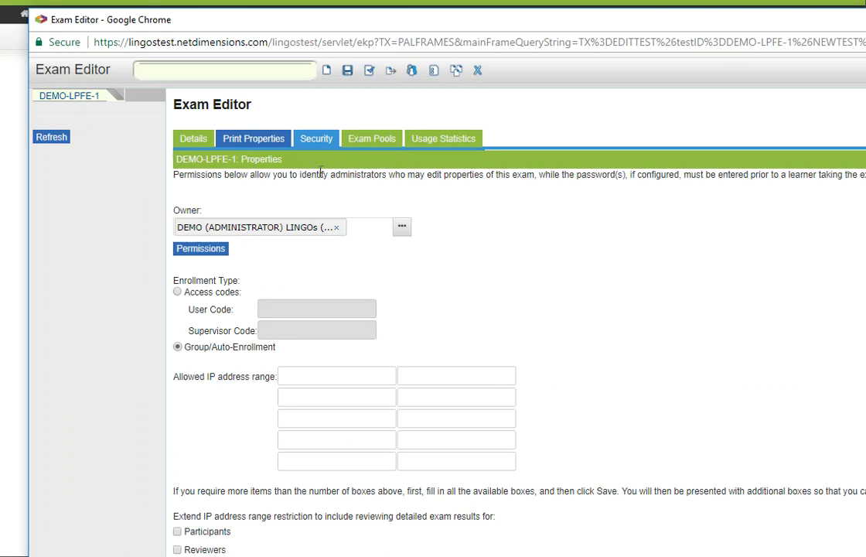
left_click(219, 249)
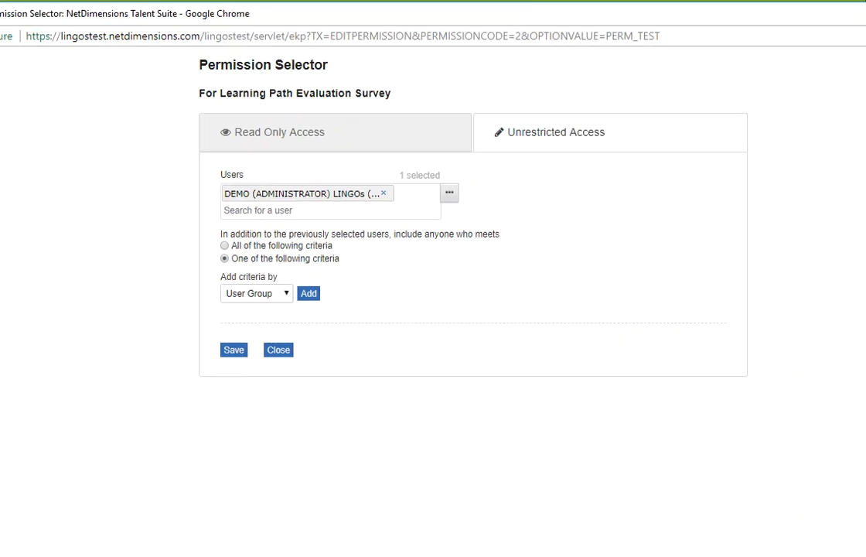
left_click(267, 294)
left_click(272, 321)
left_click(310, 295)
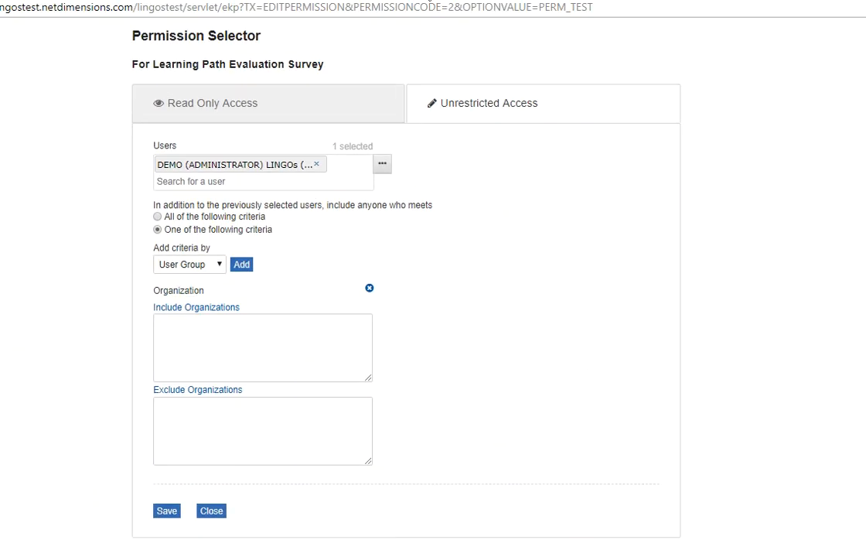
left_click(206, 308)
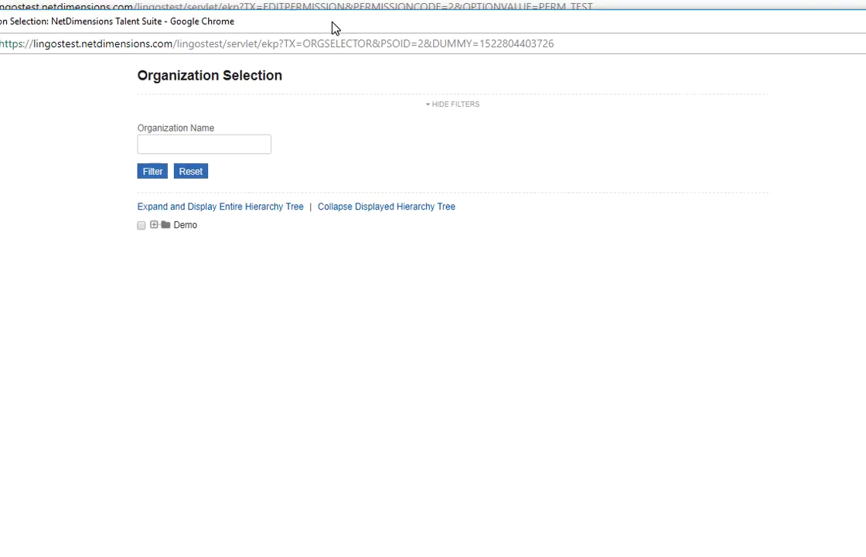
left_click(141, 225)
left_click_drag(432, 25, 516, 0)
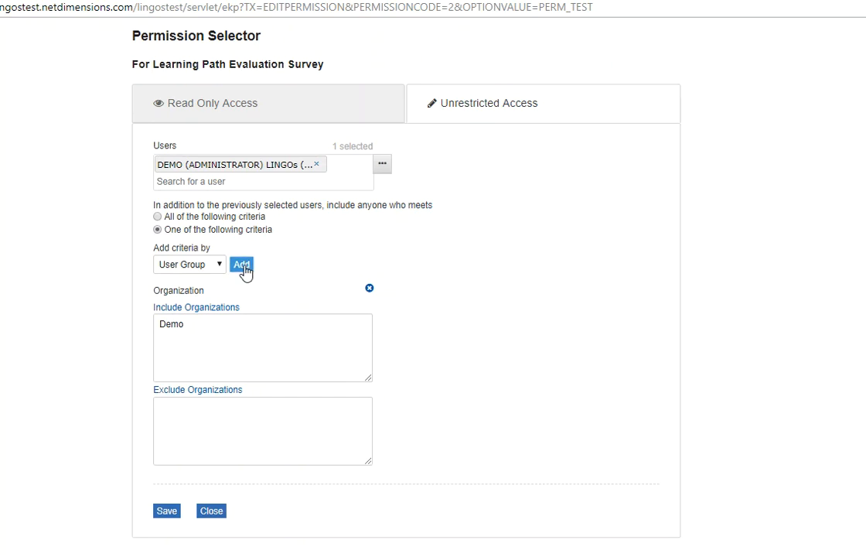
Add User Group and Role criteria to the unrestricted access permissions, and set the role to L2 - Administrator
left_click(241, 264)
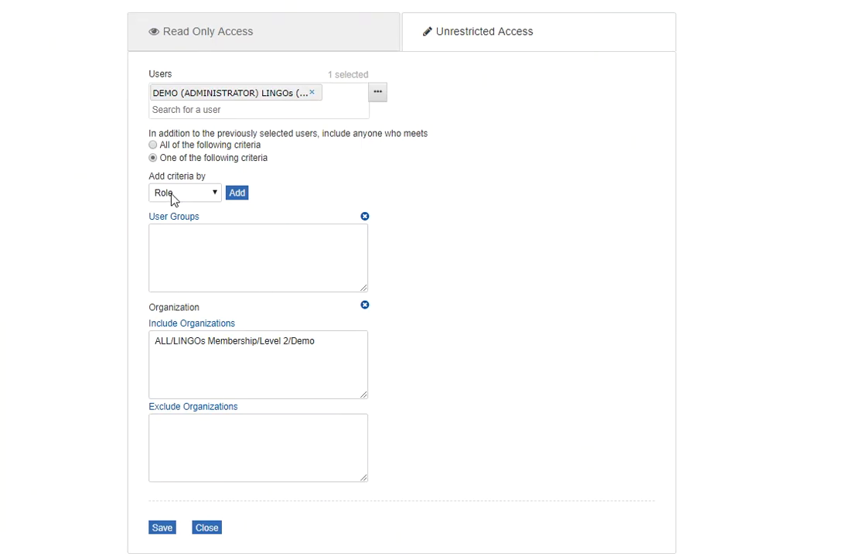
left_click(236, 195)
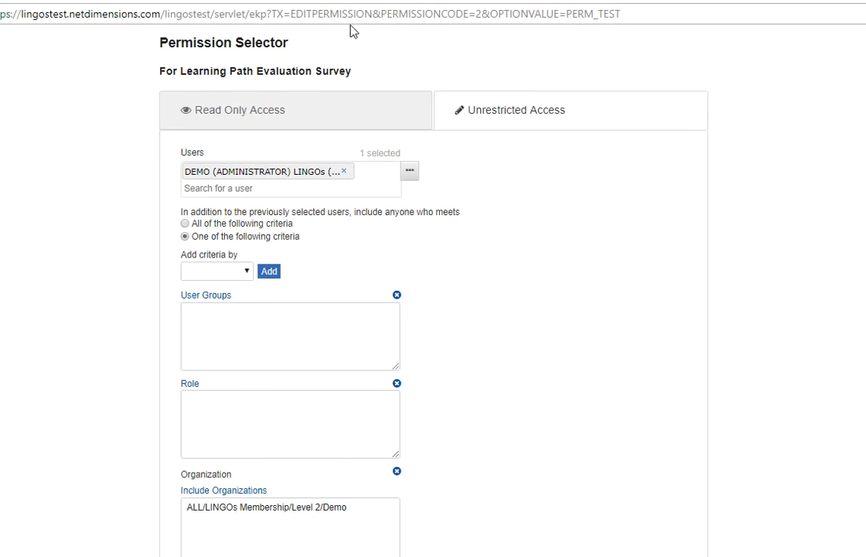
left_click(193, 386)
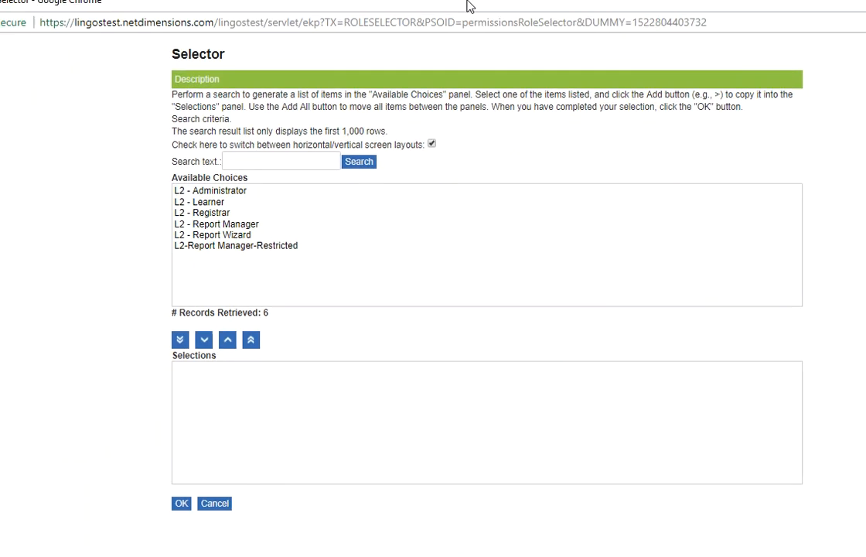
left_click(242, 193)
left_click(204, 340)
left_click(181, 503)
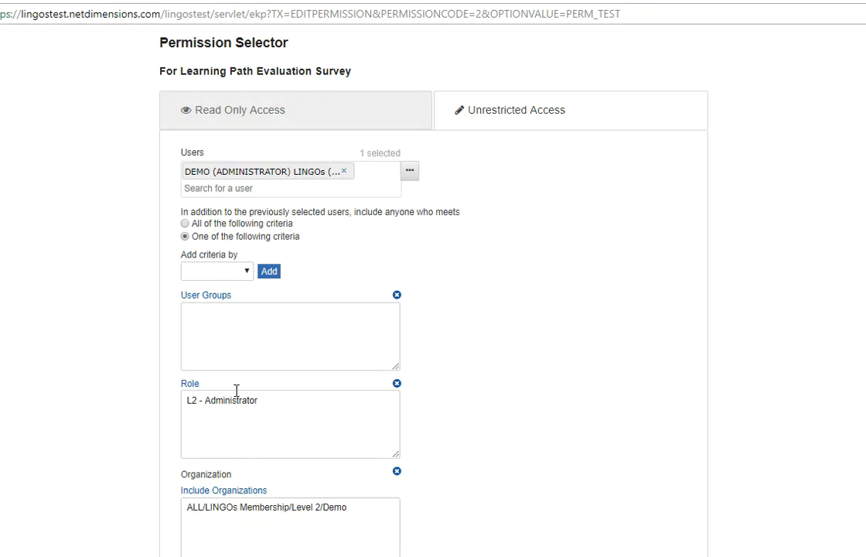
Require users to meet all of the criteria, save the permissions and close the Permission Selector
left_click(230, 224)
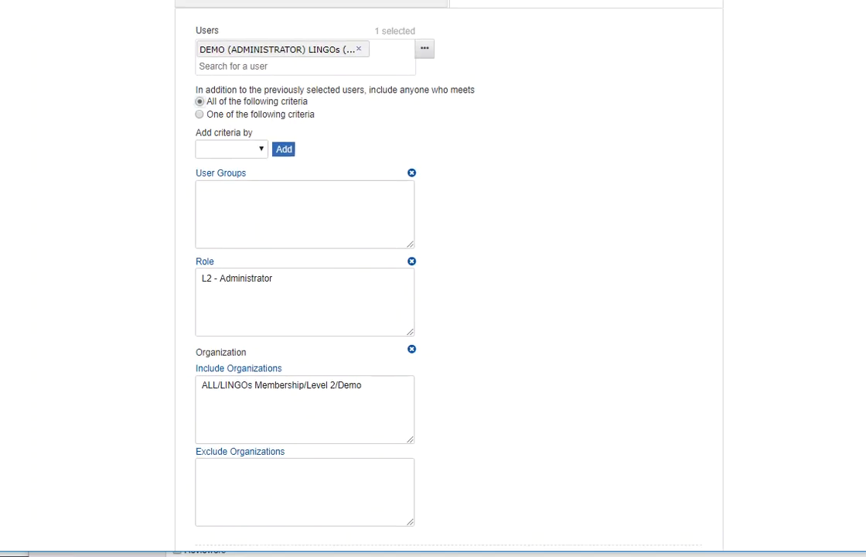
scroll(448, 278, "up", 1)
left_click_drag(480, 2, 479, 0)
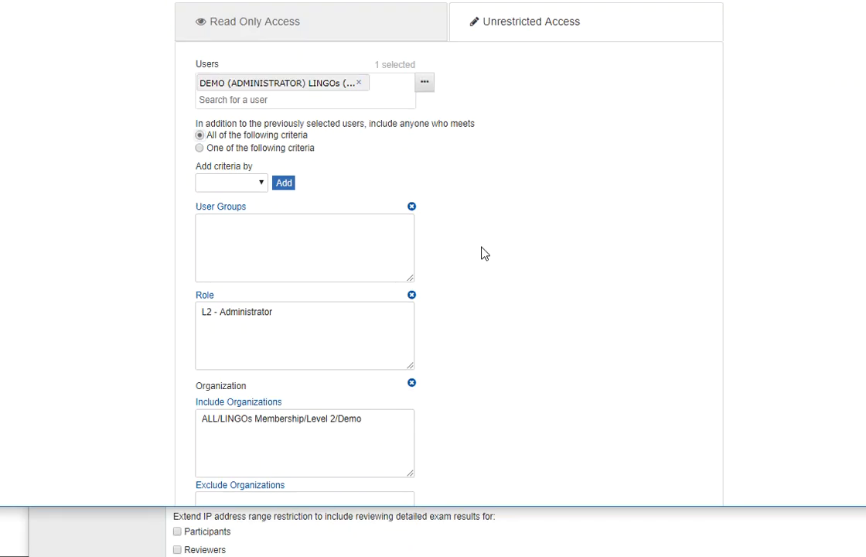
scroll(483, 248, "down", 2)
left_click(209, 466)
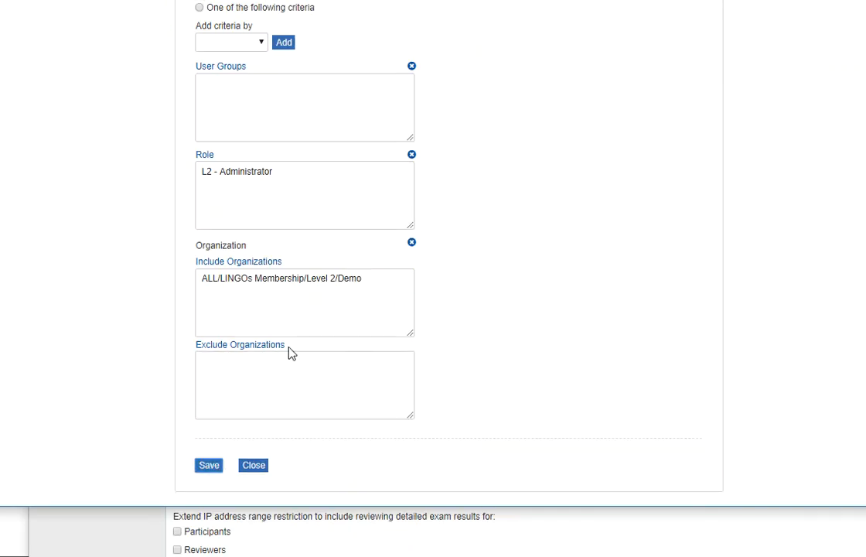
left_click(250, 466)
Review the exam's pool assignment and usage statistics, and save the exam from its details
left_click(367, 143)
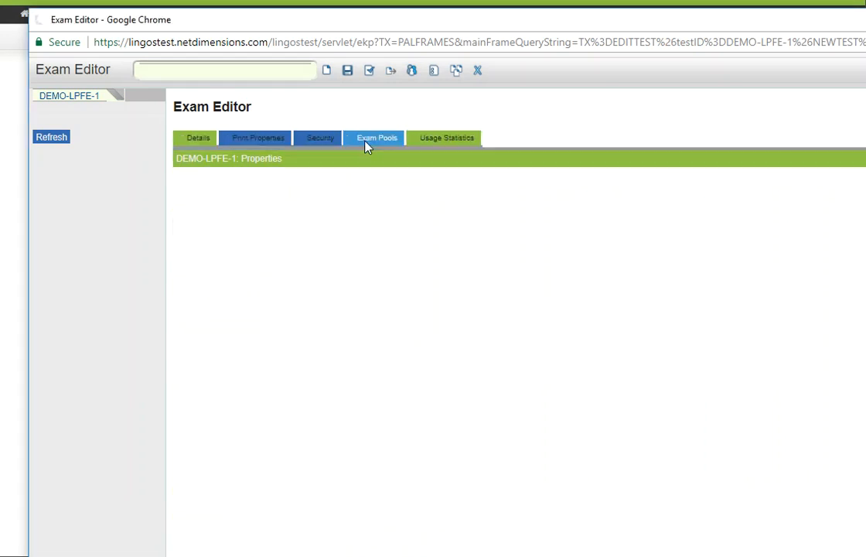
left_click(349, 204)
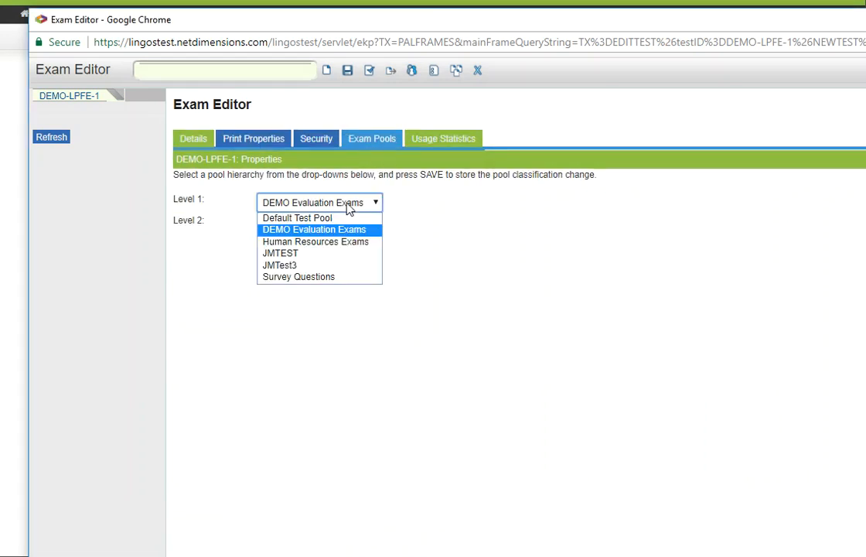
left_click(350, 206)
left_click(444, 144)
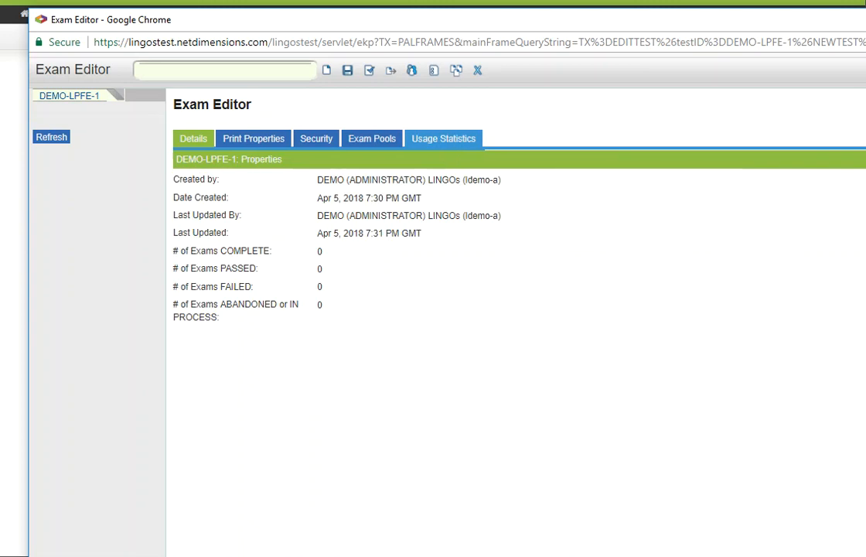
left_click(193, 145)
left_click(340, 80)
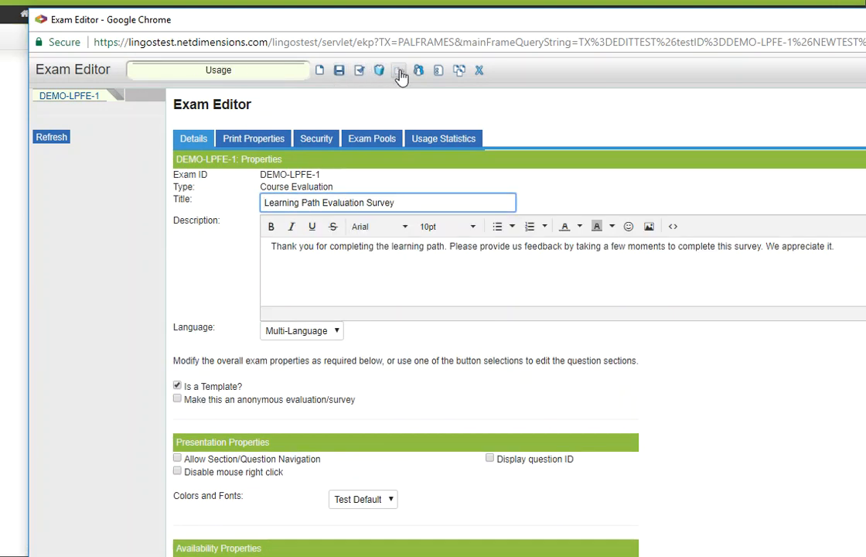
Create an exam section titled Section 1 with sequential, single-question-per-page delivery and the Standard Section type
left_click(320, 72)
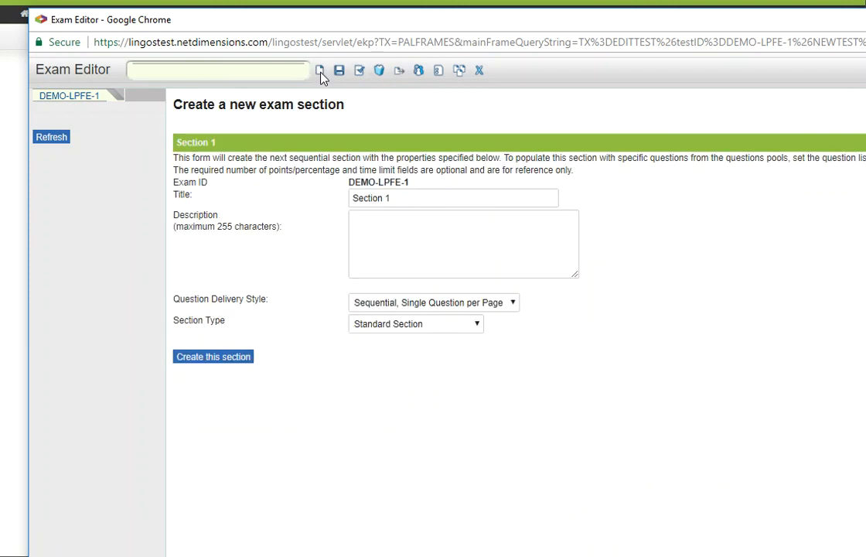
left_click(401, 196)
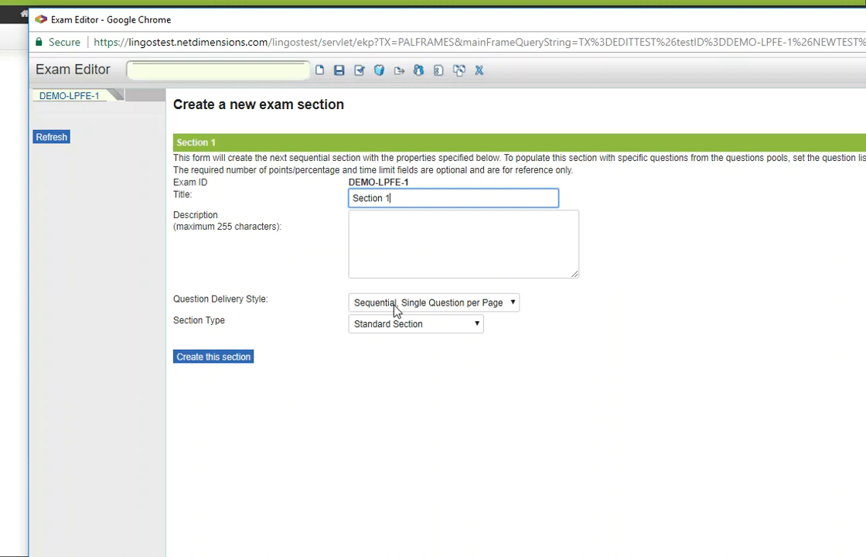
left_click(446, 303)
left_click(446, 303)
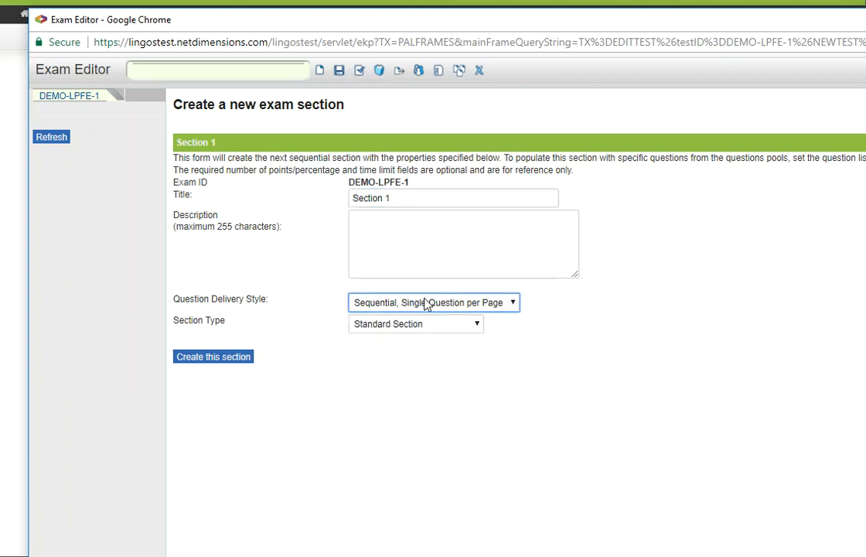
left_click(435, 308)
left_click(430, 309)
left_click(432, 326)
left_click(431, 326)
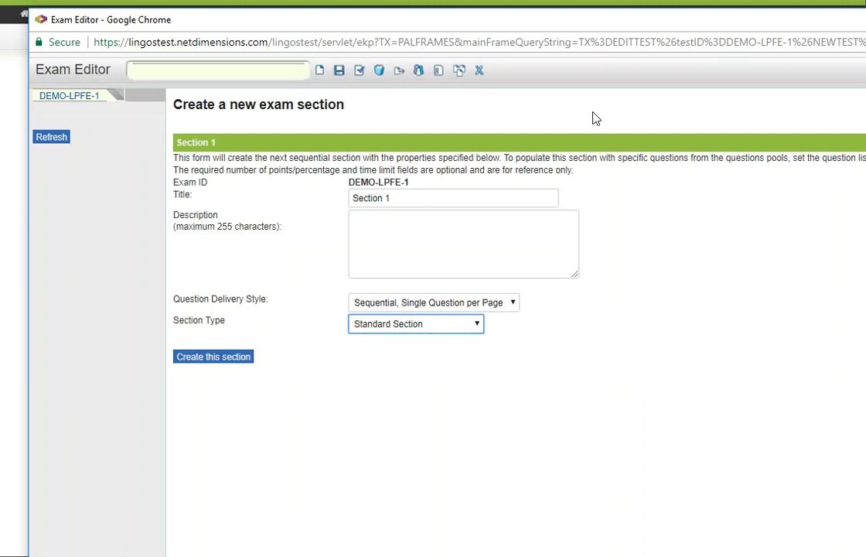
left_click(212, 359)
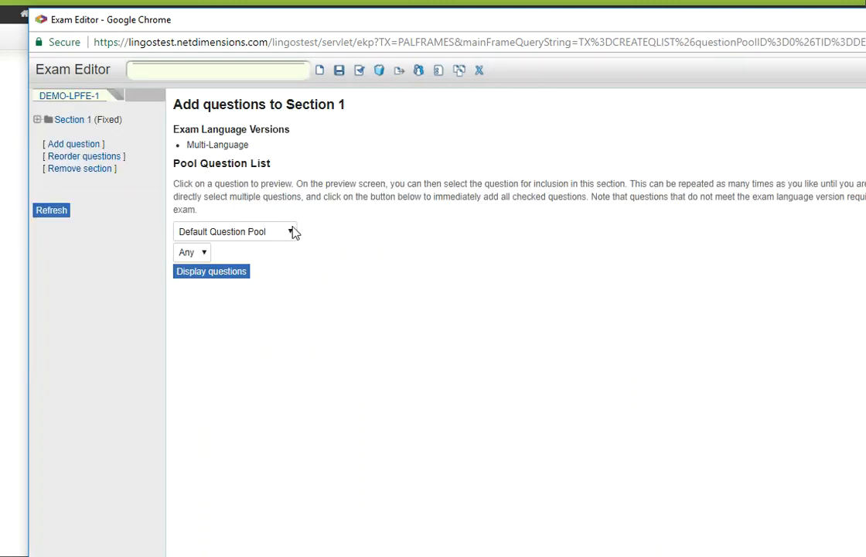
Add questions DEMO-SQ-1, DEMO-SQ-2 and DEMO-SQ-3 from the DEMO Survey Questions pool to Section 1
left_click(247, 235)
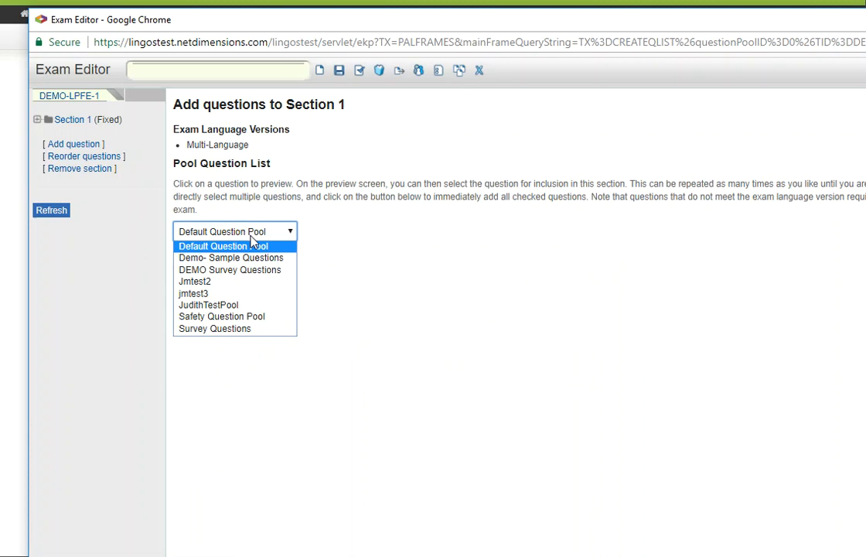
left_click(274, 271)
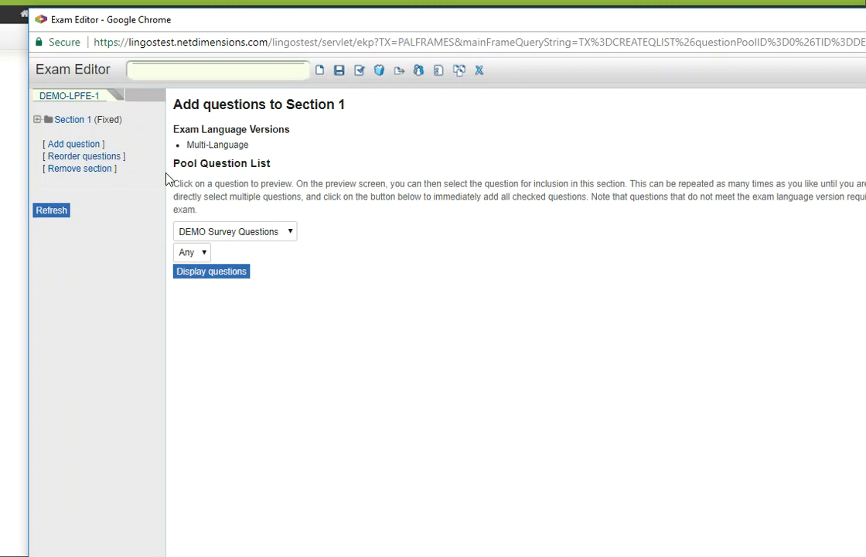
left_click(237, 274)
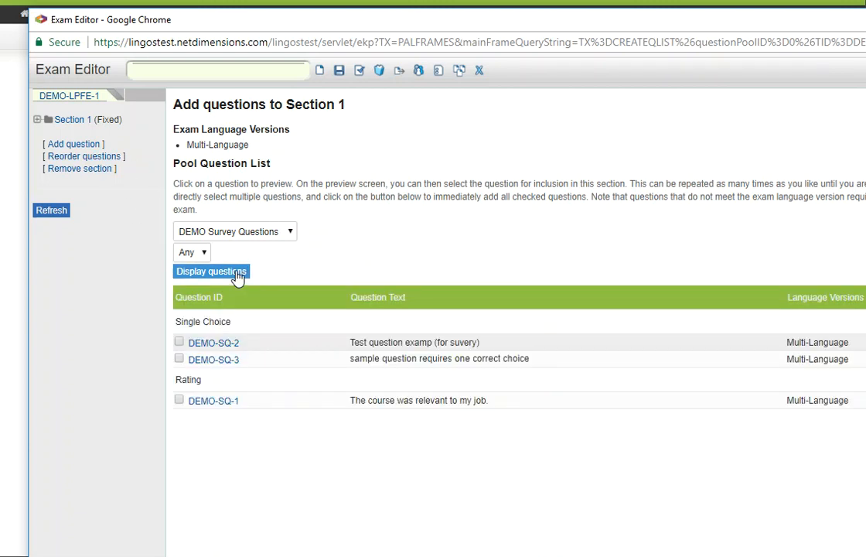
left_click(179, 399)
left_click(179, 360)
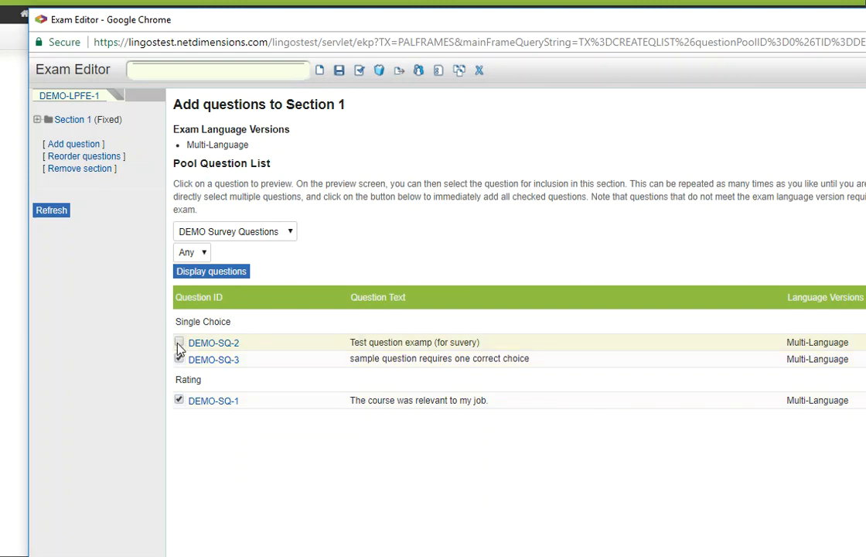
left_click(178, 342)
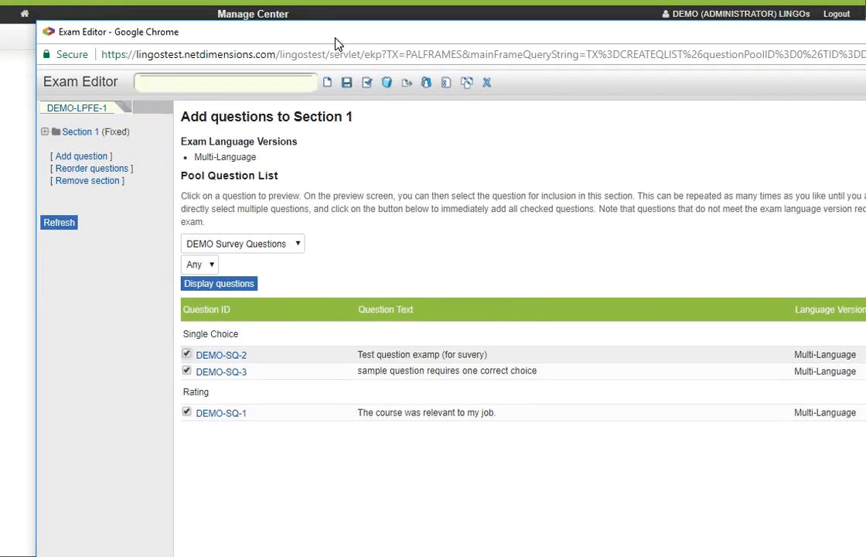
left_click_drag(341, 33, 381, 0)
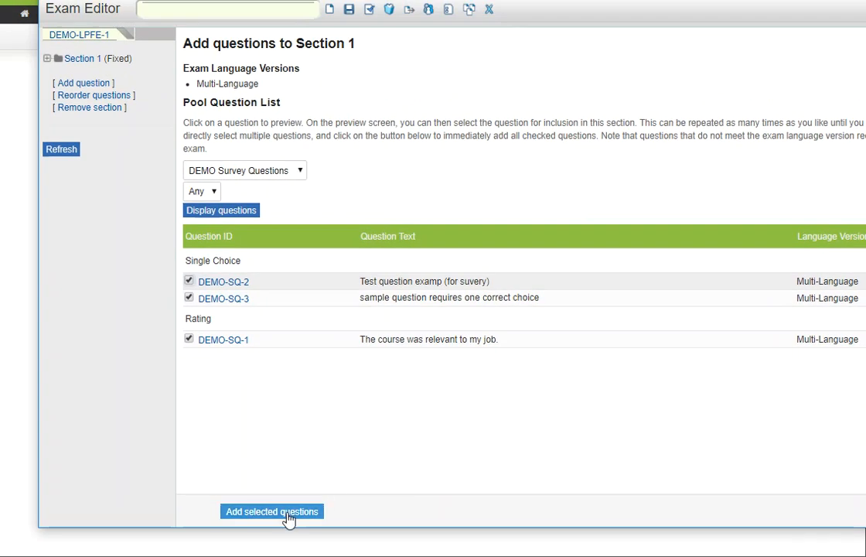
left_click(286, 515)
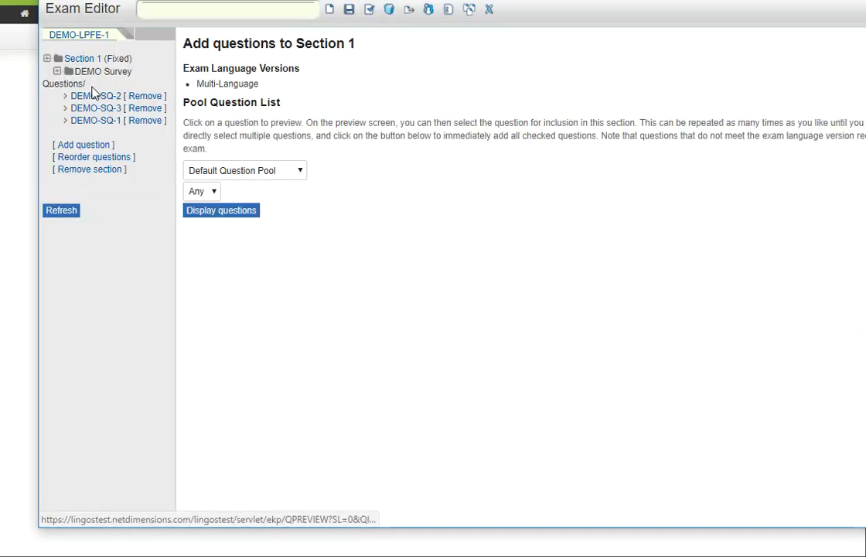
Reorder Section 1 so the rating question DEMO-SQ-1 comes first, and close the exam editor
left_click(116, 159)
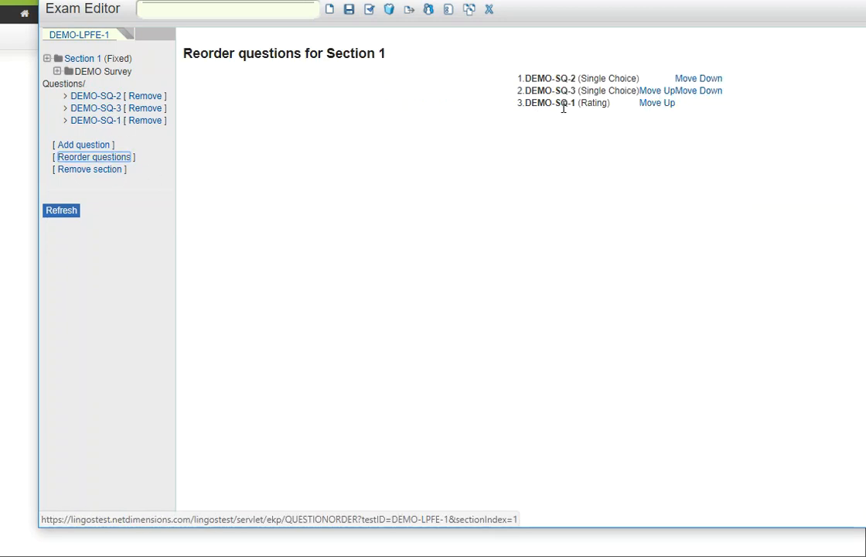
left_click(653, 106)
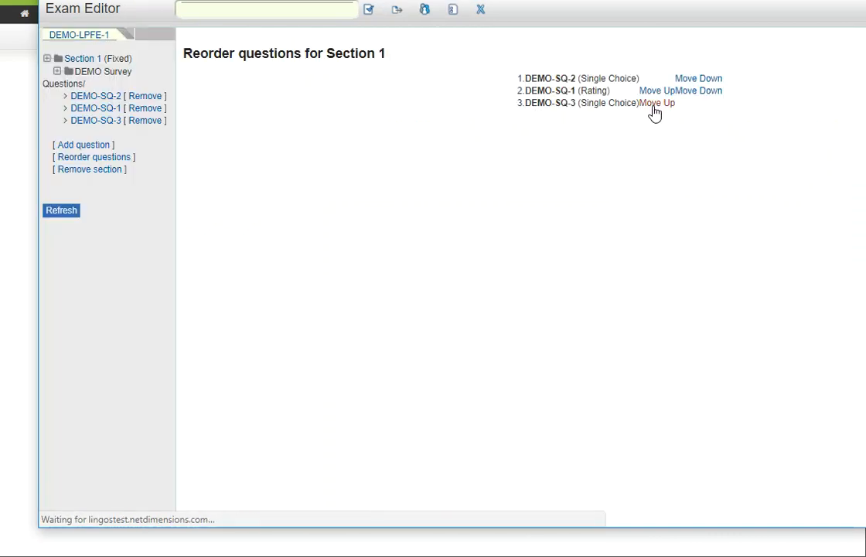
left_click(659, 91)
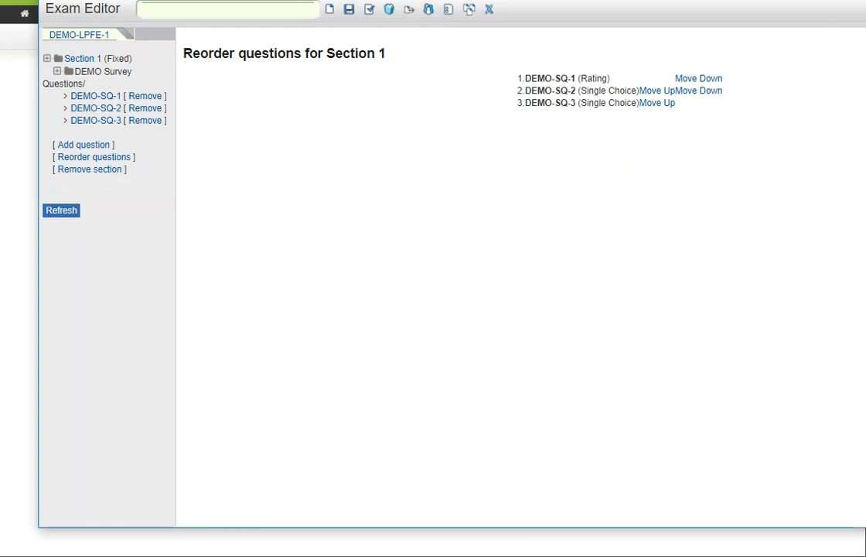
left_click(491, 13)
left_click(492, 13)
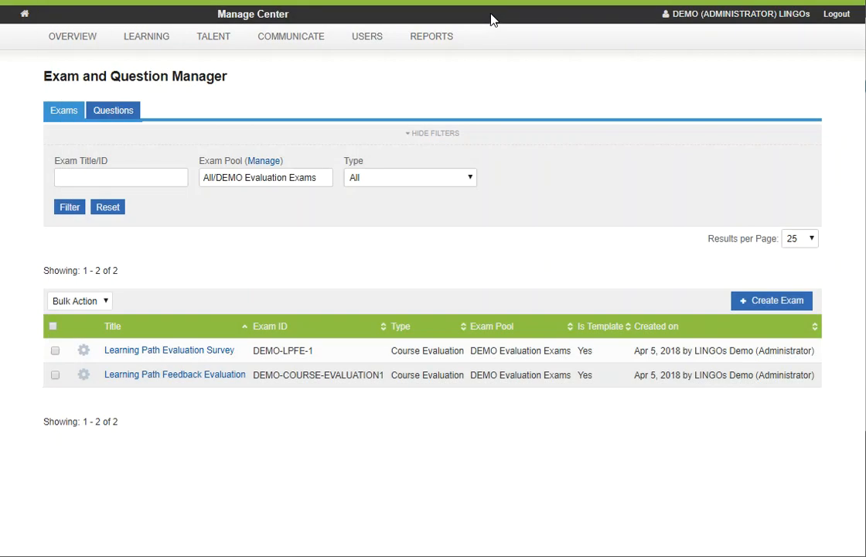
Reopen the Learning Path Evaluation Survey exam and start the evaluation in its preview
left_click(203, 349)
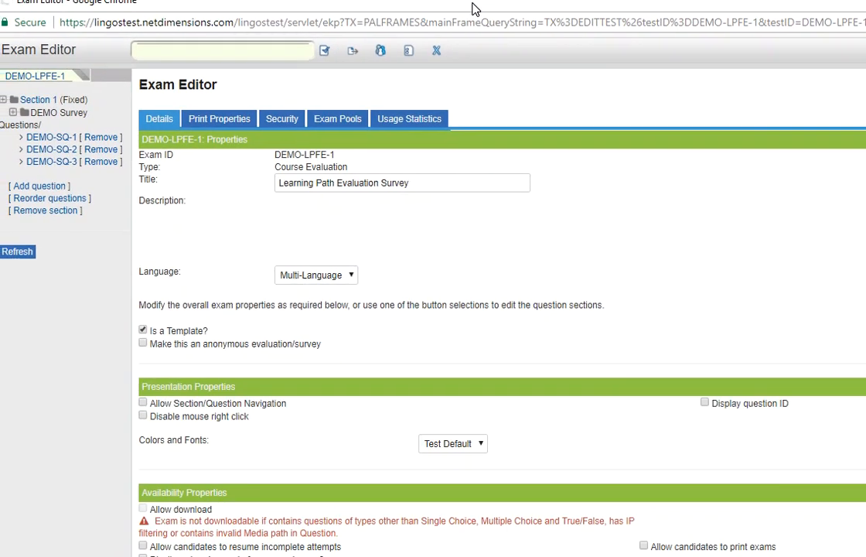
left_click_drag(479, 9, 480, 30)
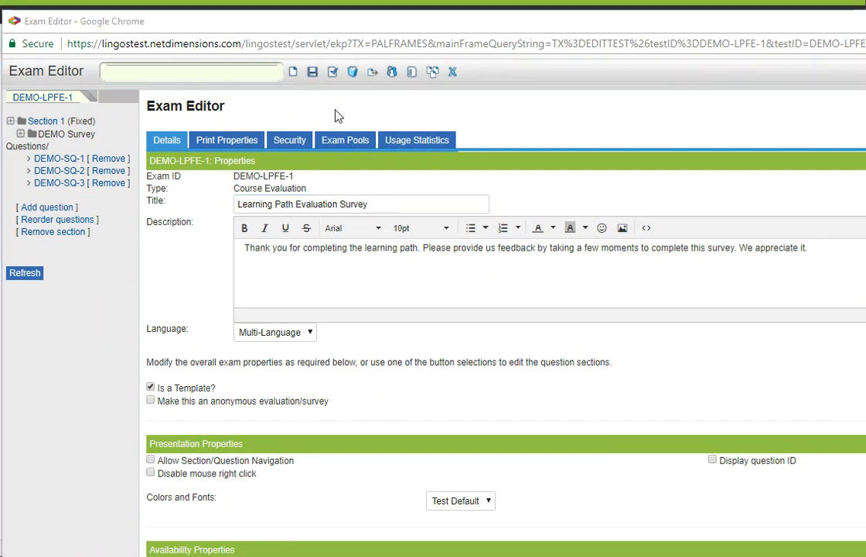
left_click(414, 74)
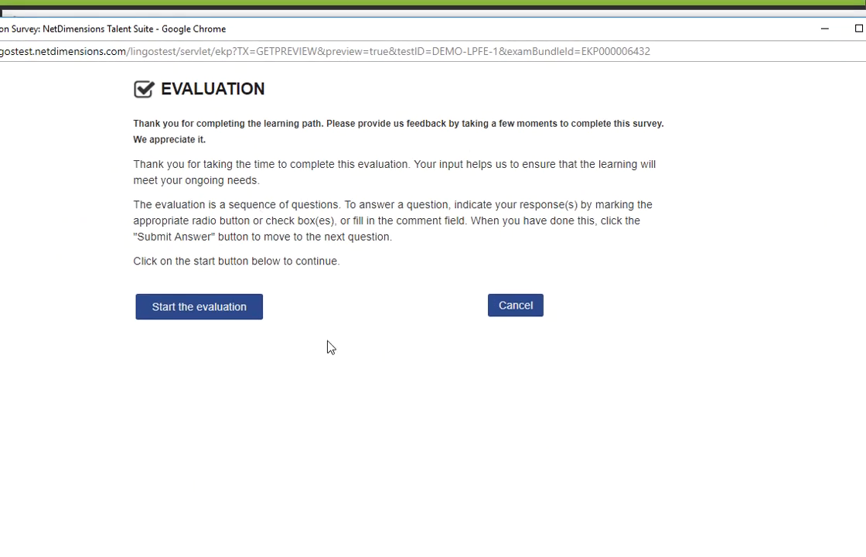
left_click(234, 315)
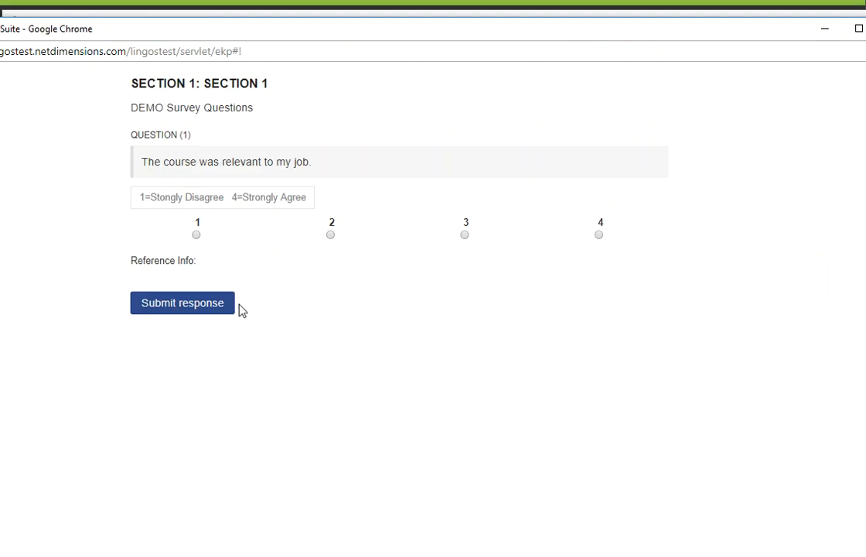
Complete the preview, answering 4, "This course was not relevant job." and "I disagree question", and close the preview and the exam editor
left_click(600, 235)
left_click(186, 302)
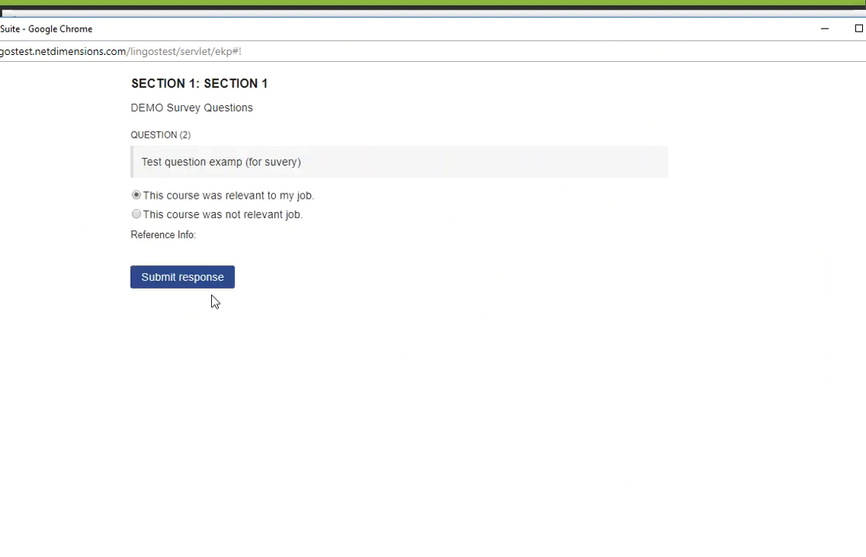
left_click(203, 216)
left_click(199, 278)
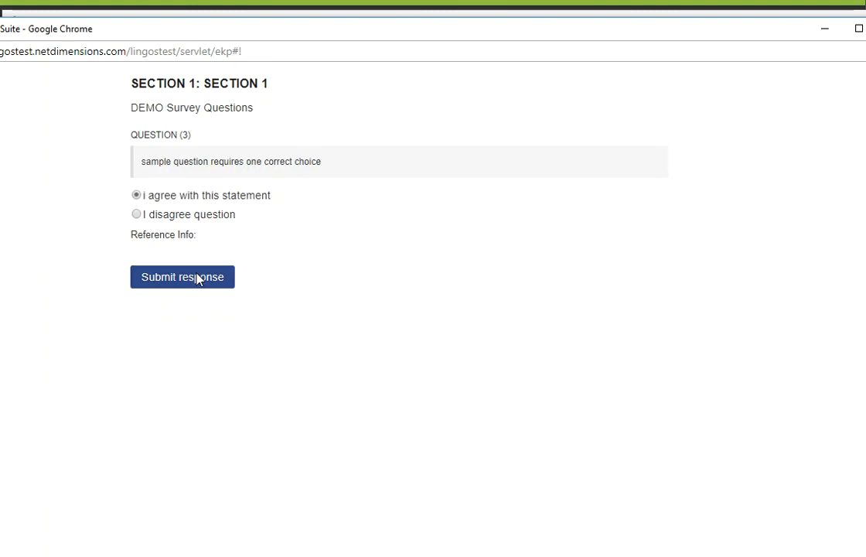
left_click(220, 218)
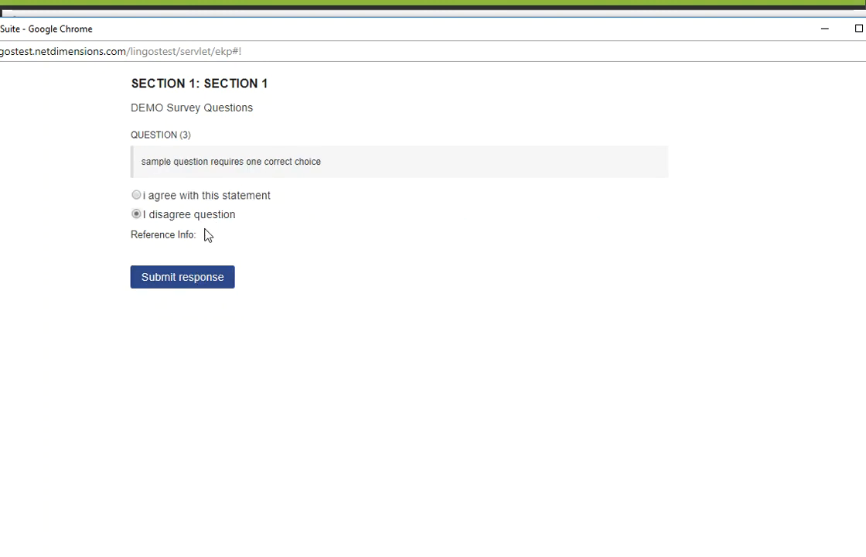
left_click(199, 282)
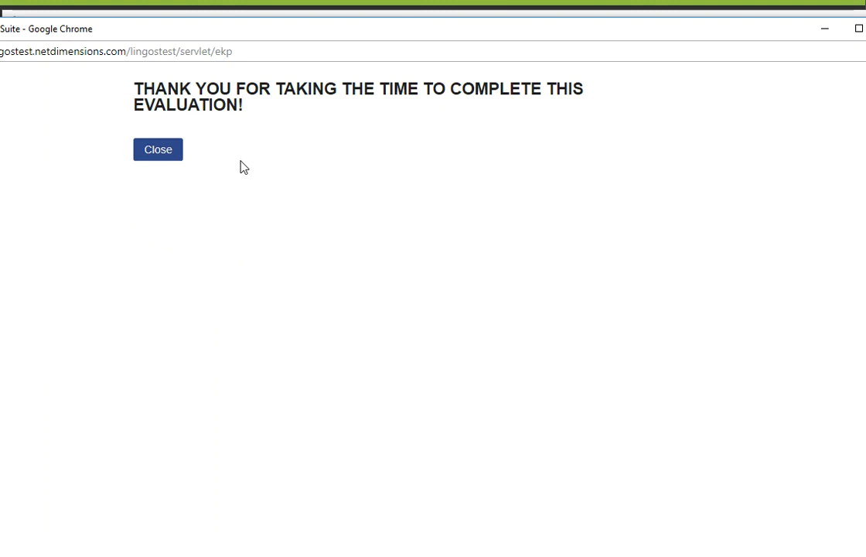
left_click(167, 152)
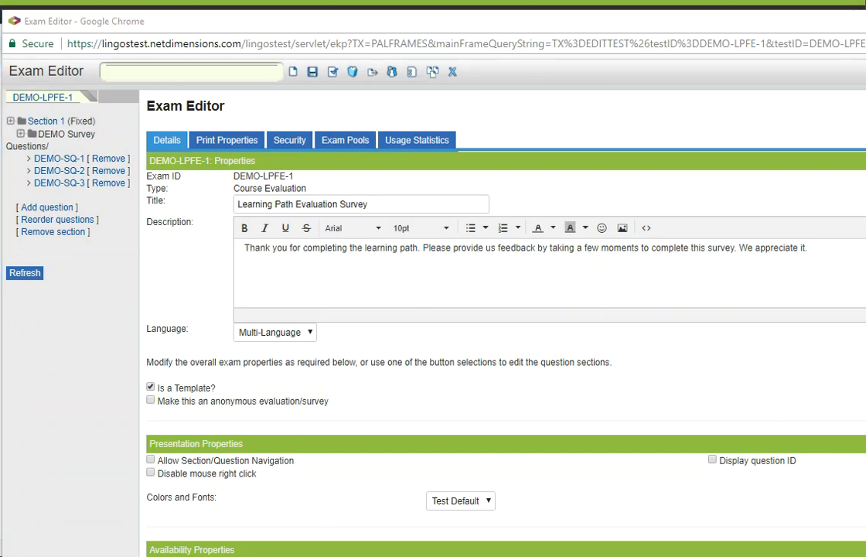
left_click(865, 21)
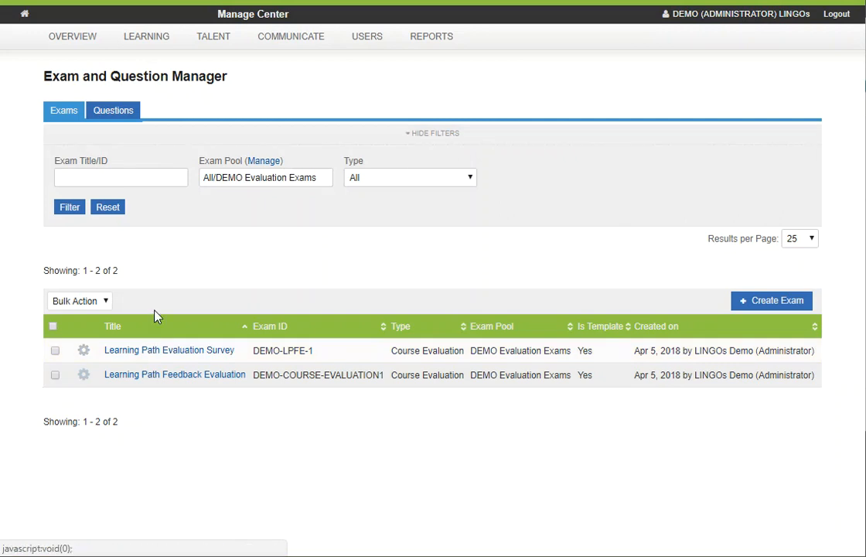